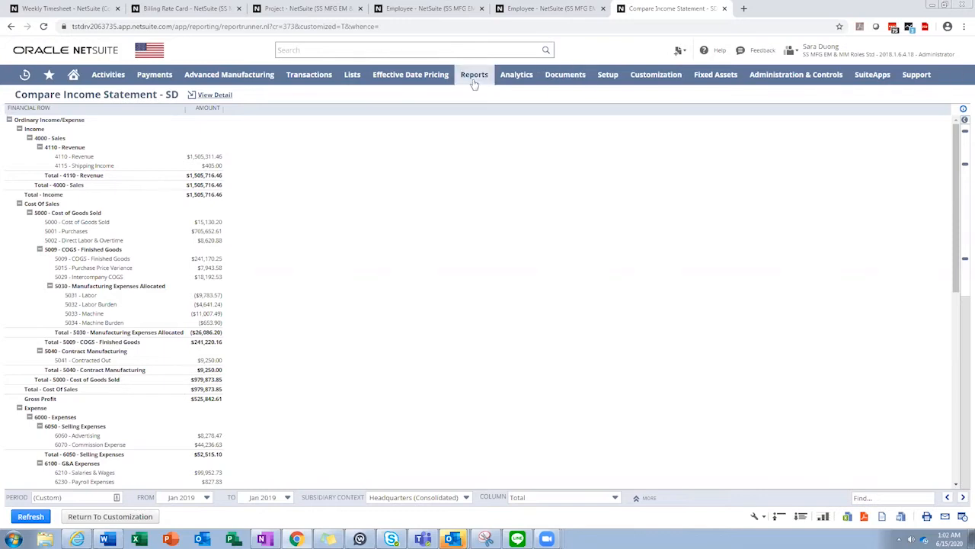
mouse_move(473, 84)
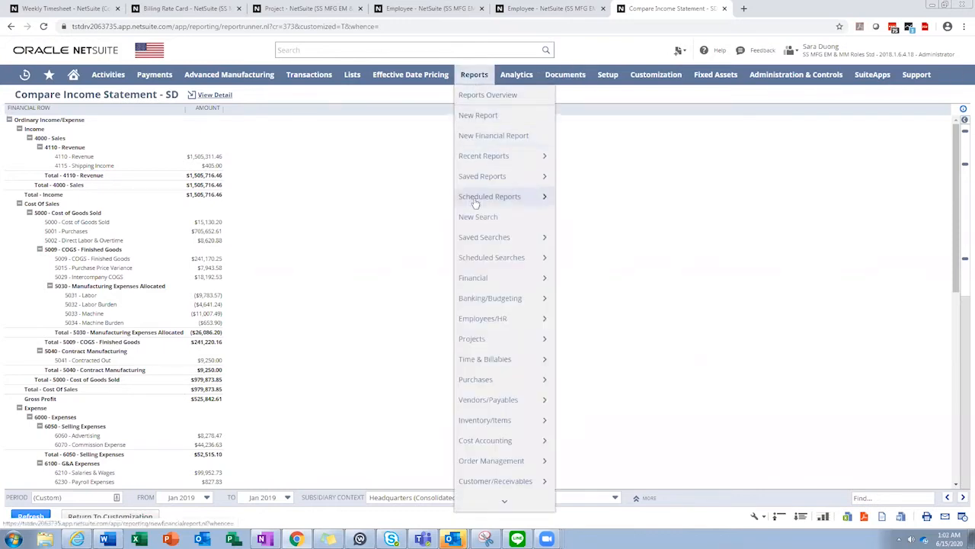
mouse_move(484, 279)
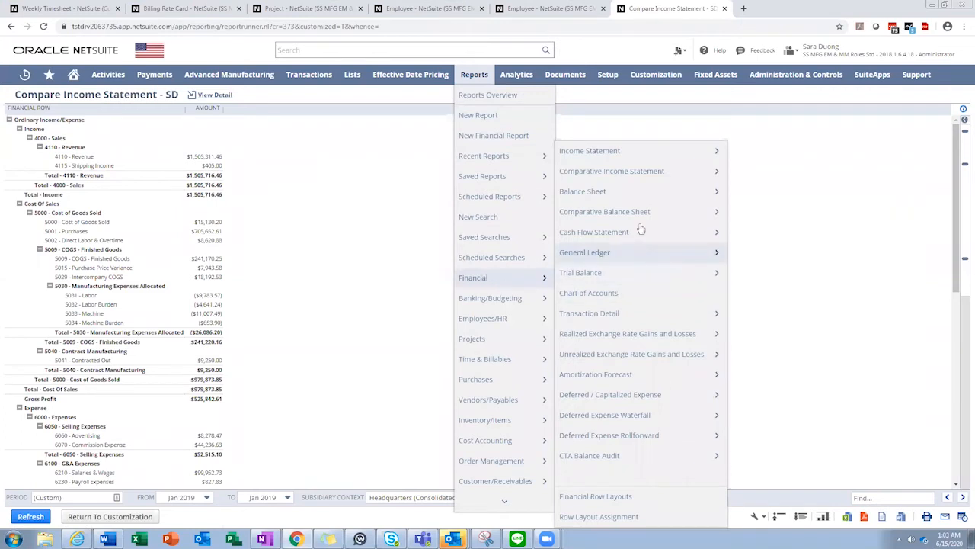
mouse_move(643, 182)
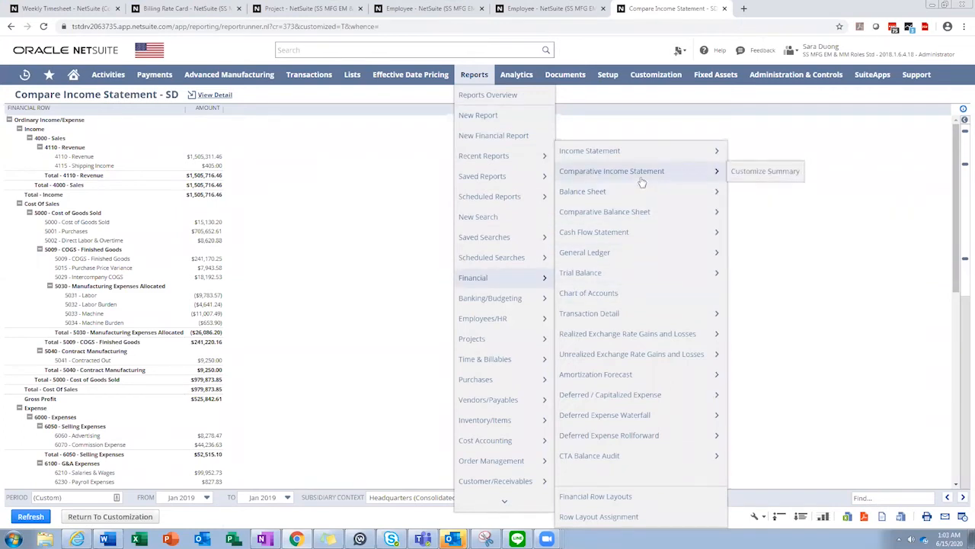
mouse_move(632, 216)
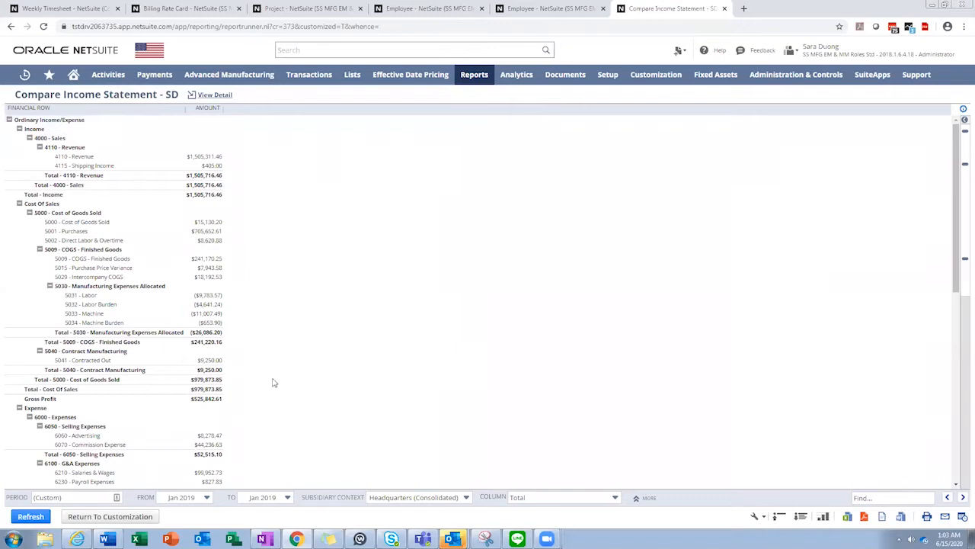
Return to the report's customization and switch to editing its columns
left_click(134, 517)
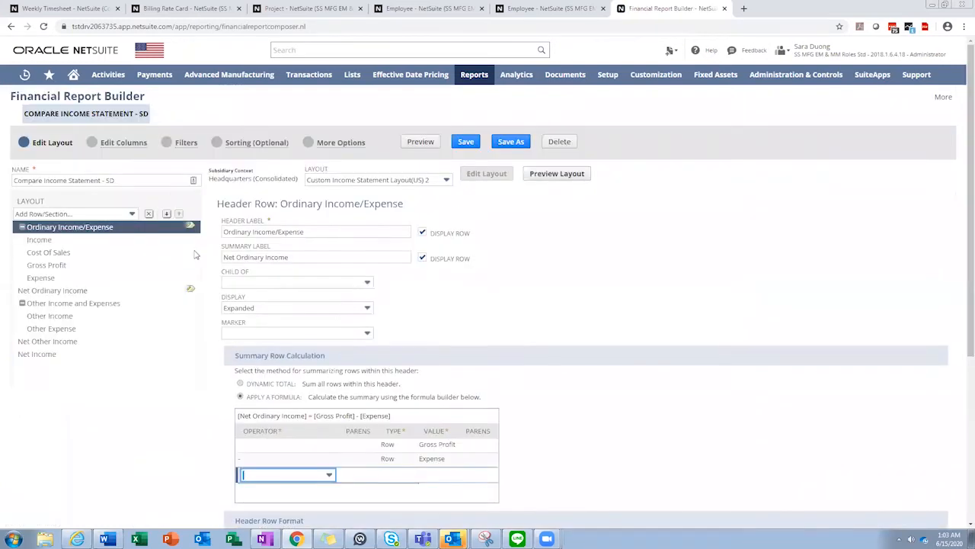
left_click(132, 147)
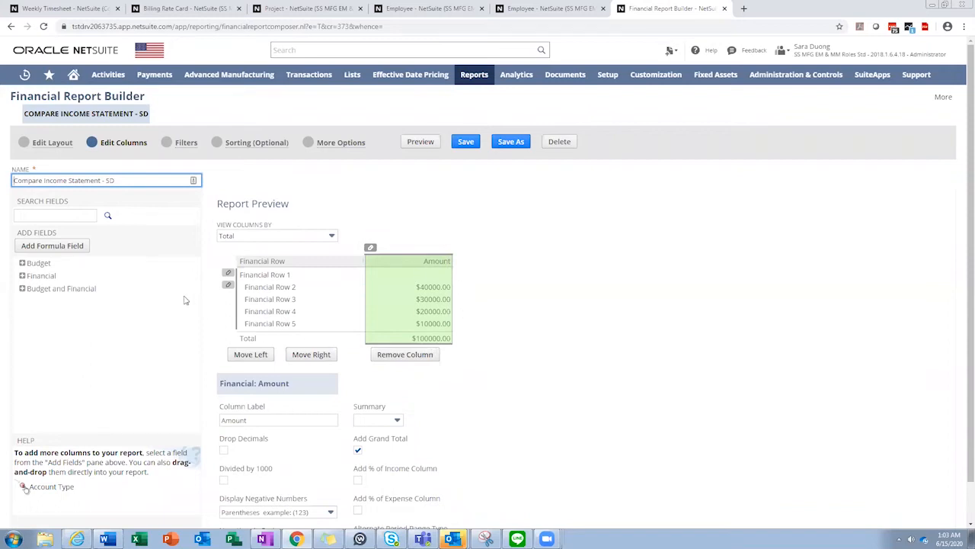
Add a Financial Amount column to the report and label it Compare Amount
left_click(23, 276)
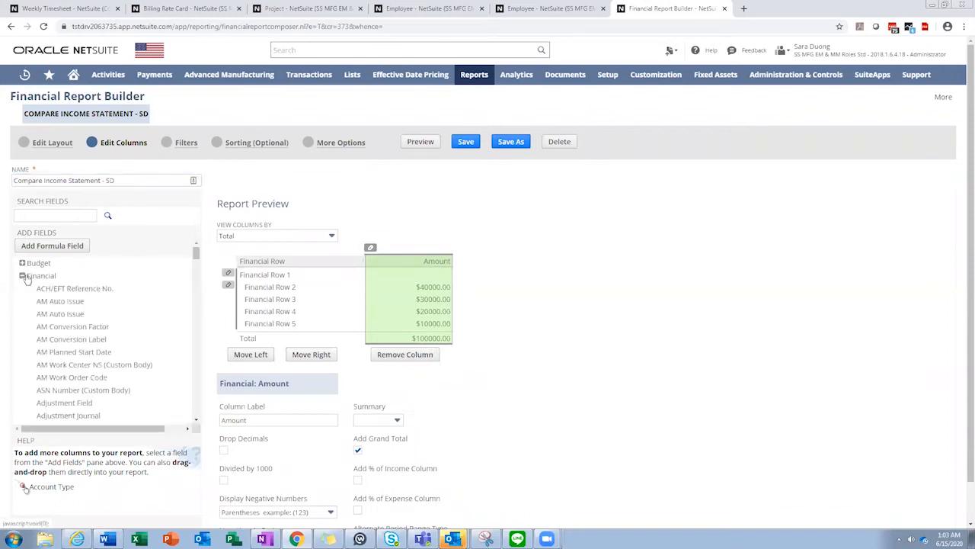
scroll(61, 343, "down", 3)
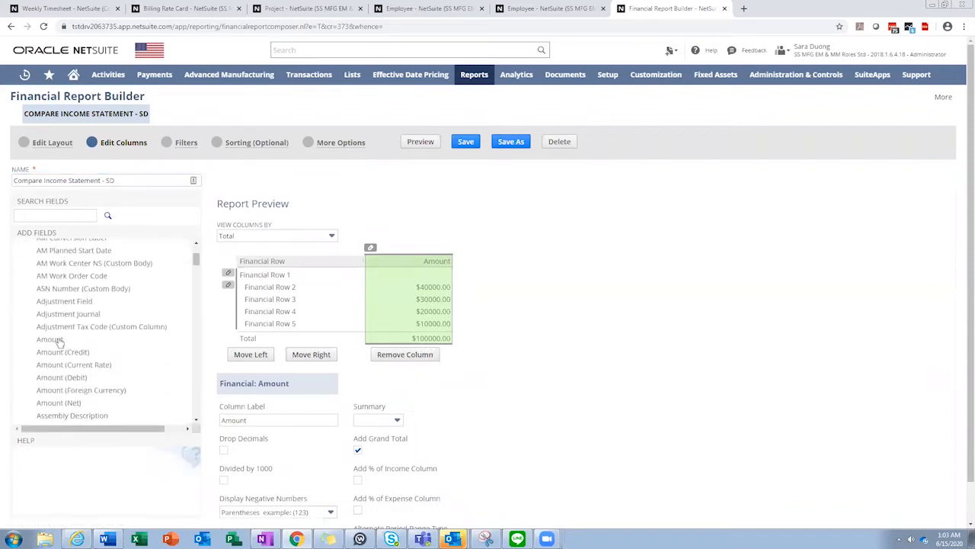
left_click(59, 341)
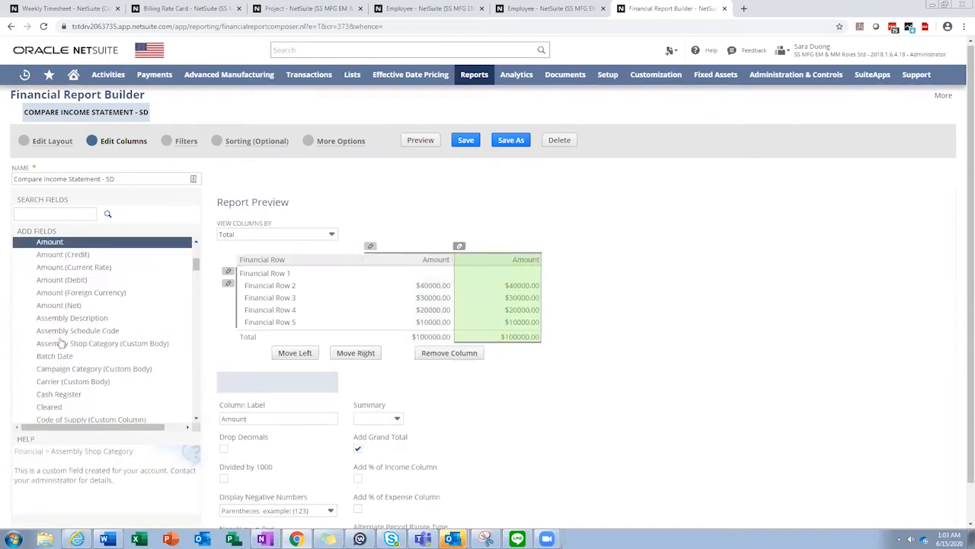
left_click(222, 418)
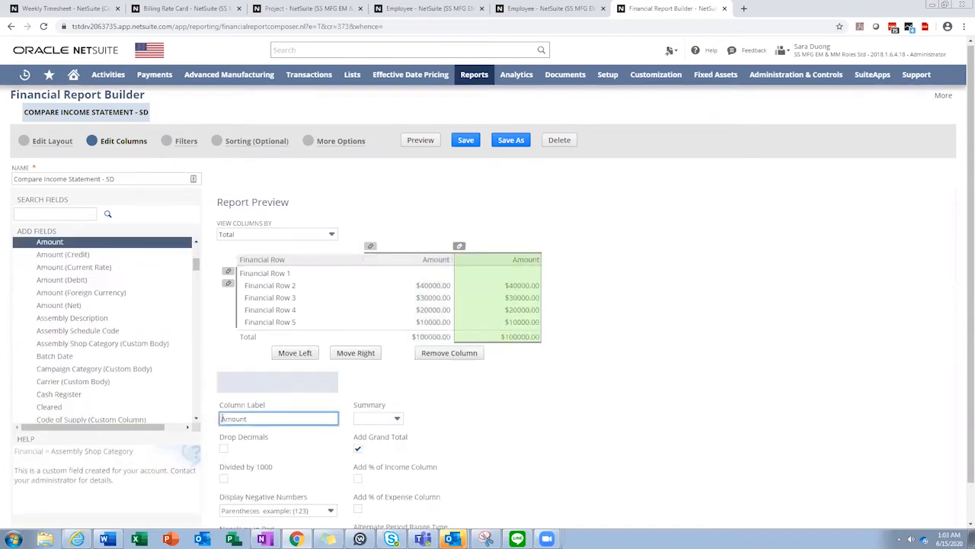
type("Compare")
left_click(500, 463)
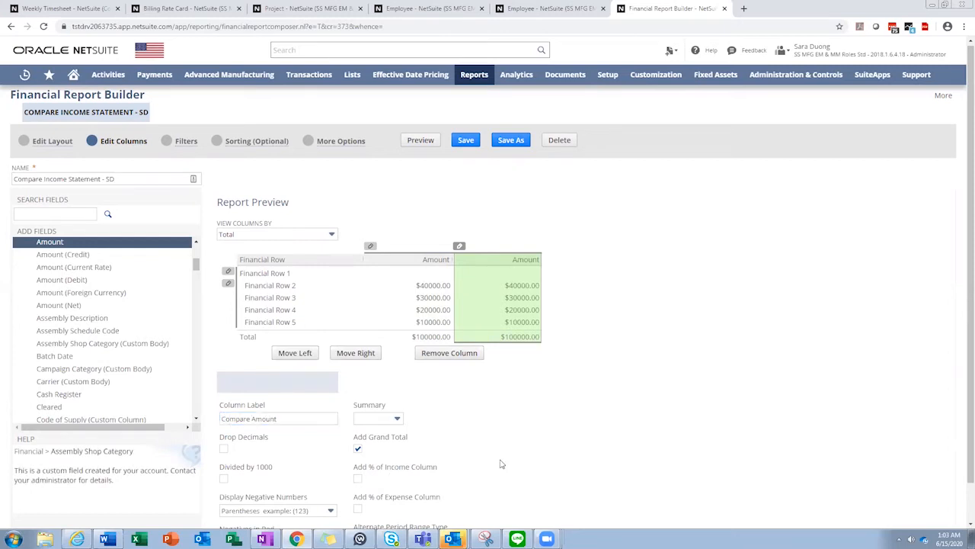
Set the new column's alternate period range type to Relative to report date and its range to Last Period
scroll(501, 463, "down", 1)
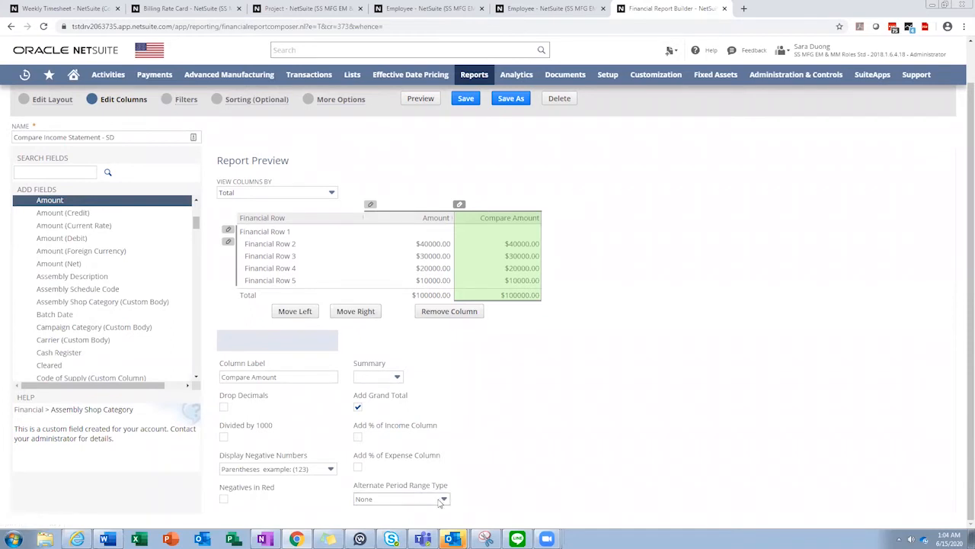
left_click(440, 500)
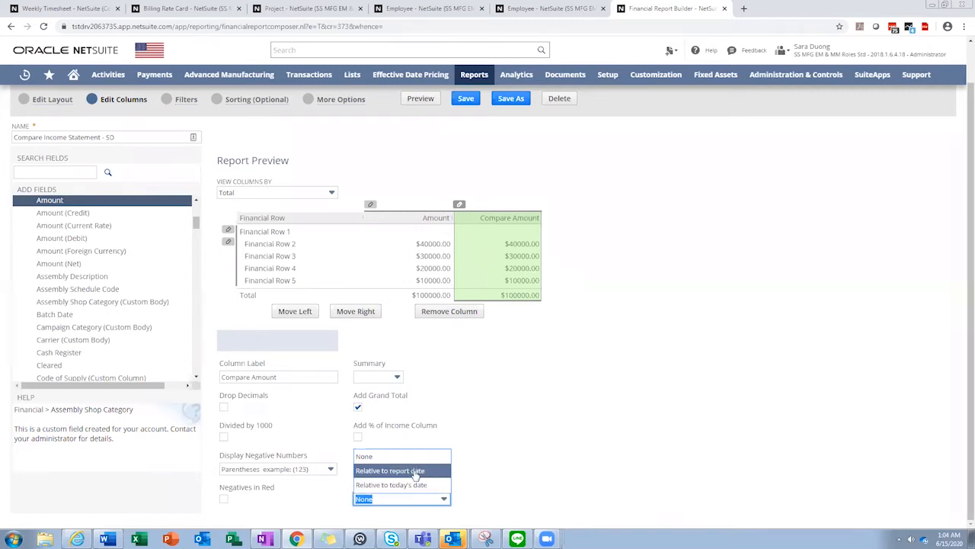
left_click(414, 474)
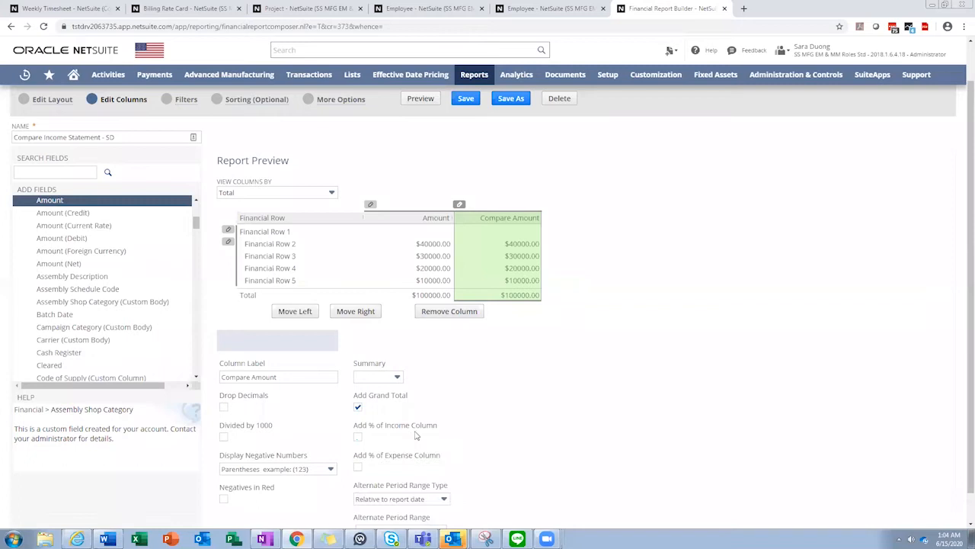
scroll(427, 445, "down", 2)
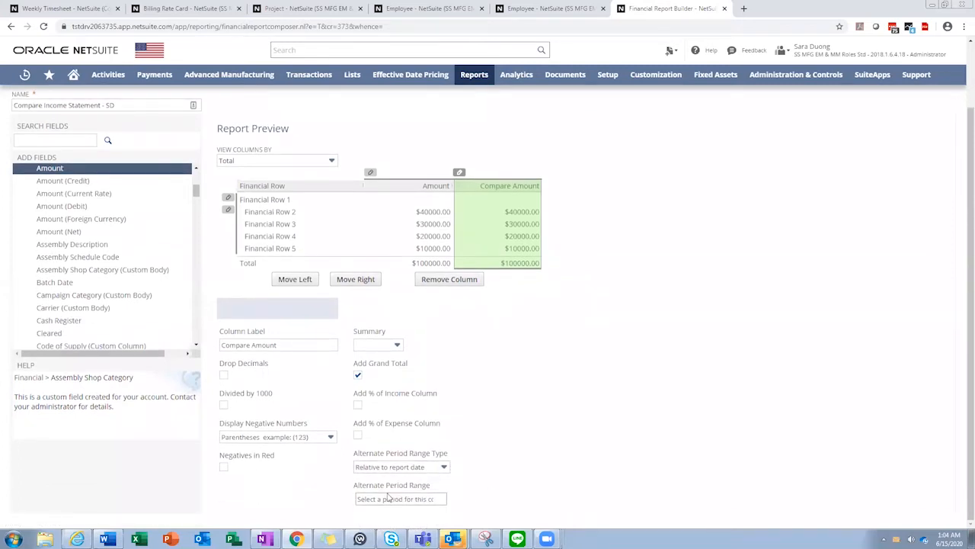
left_click(427, 500)
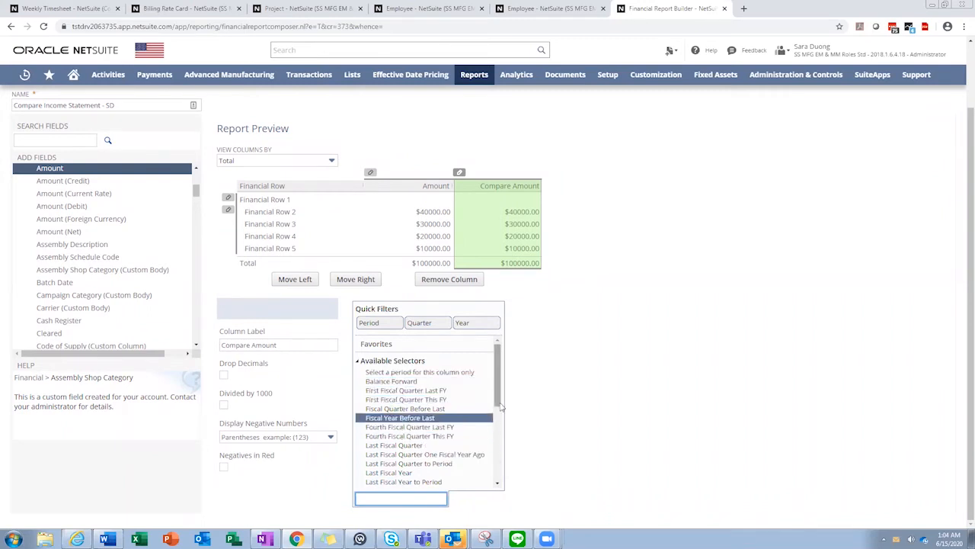
left_click_drag(499, 404, 499, 415)
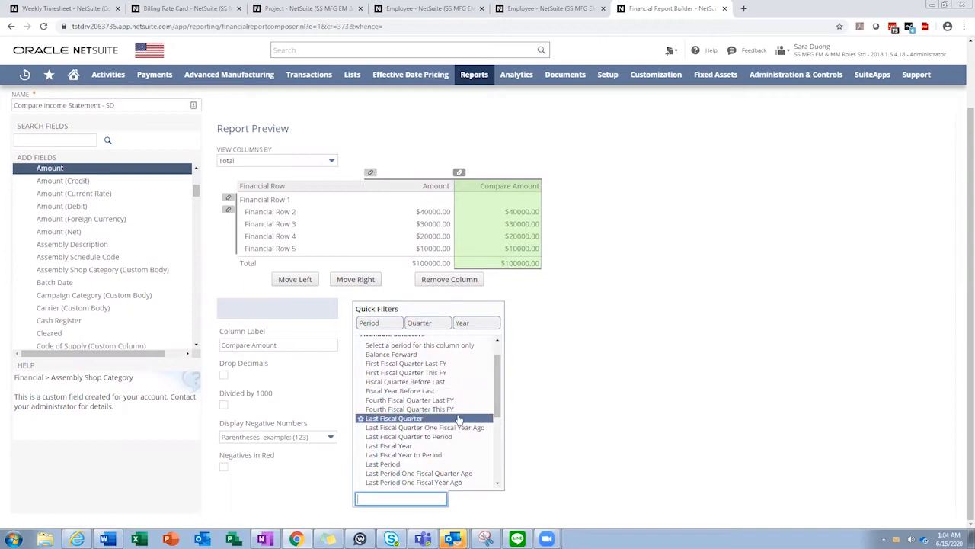
left_click(399, 465)
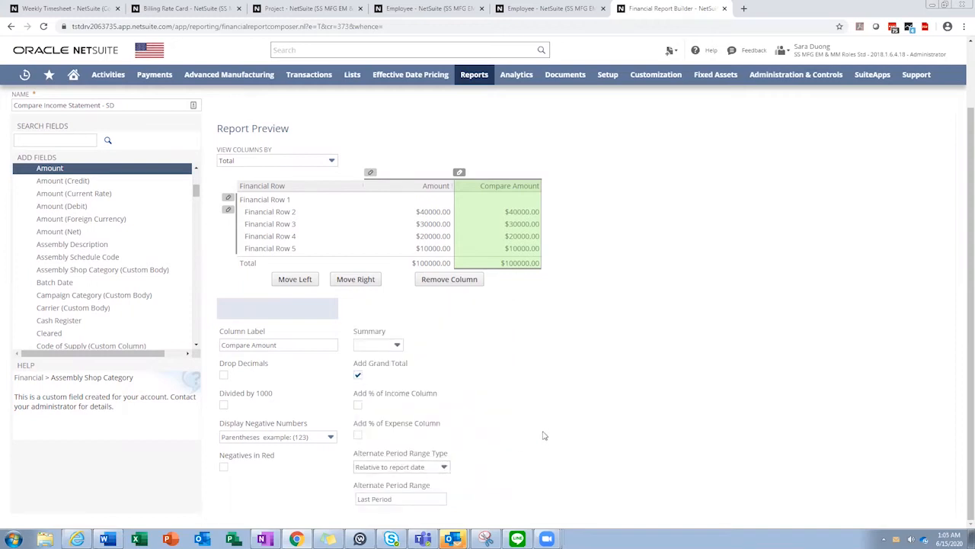
Preview the report to review the Compare Amount column beside Amount
scroll(544, 442, "up", 2)
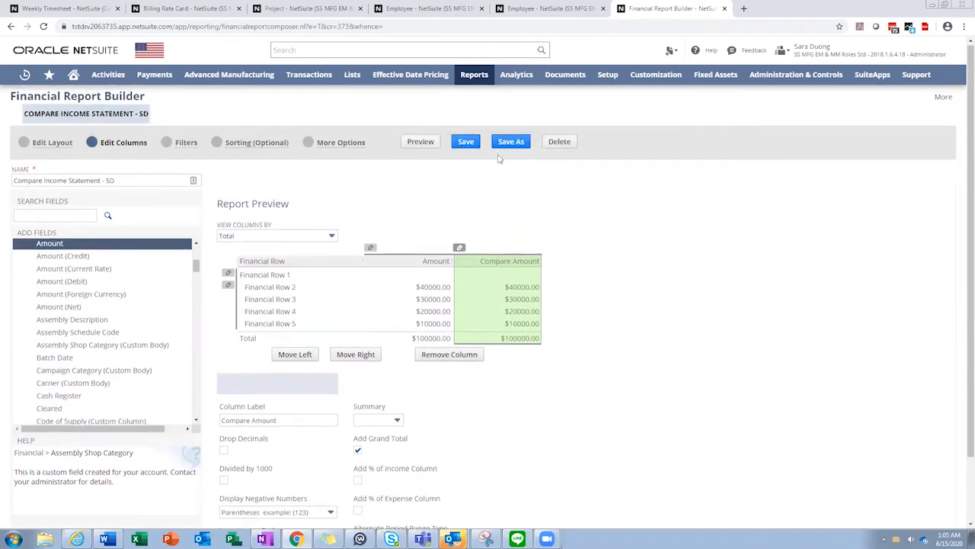
left_click(419, 145)
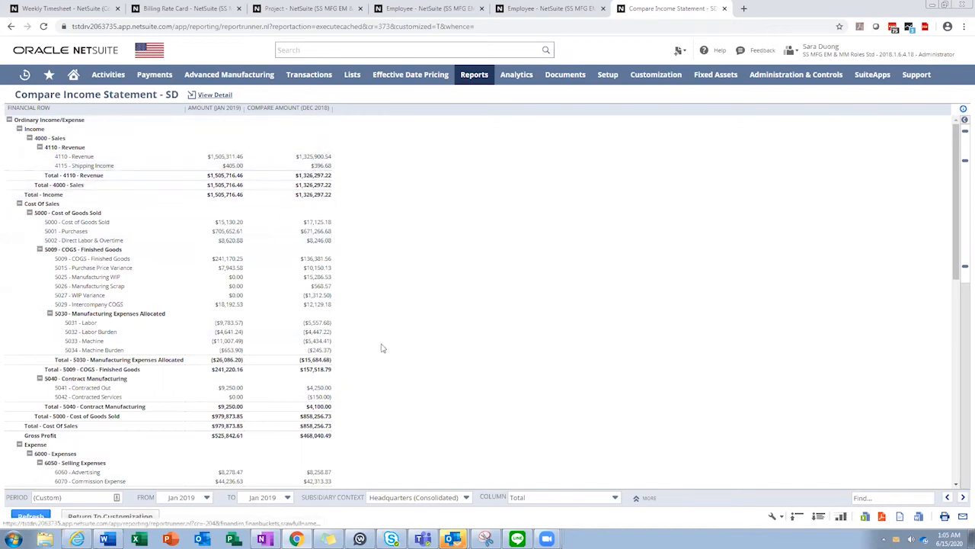
scroll(404, 345, "down", 2)
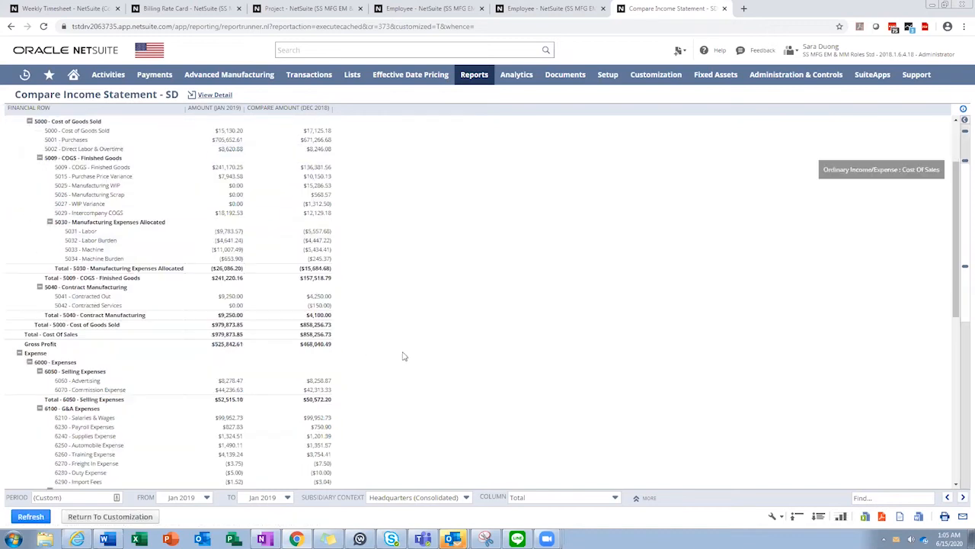
Return to customization and change the Compare Amount column's alternate period range to Last Fiscal Year
left_click(92, 517)
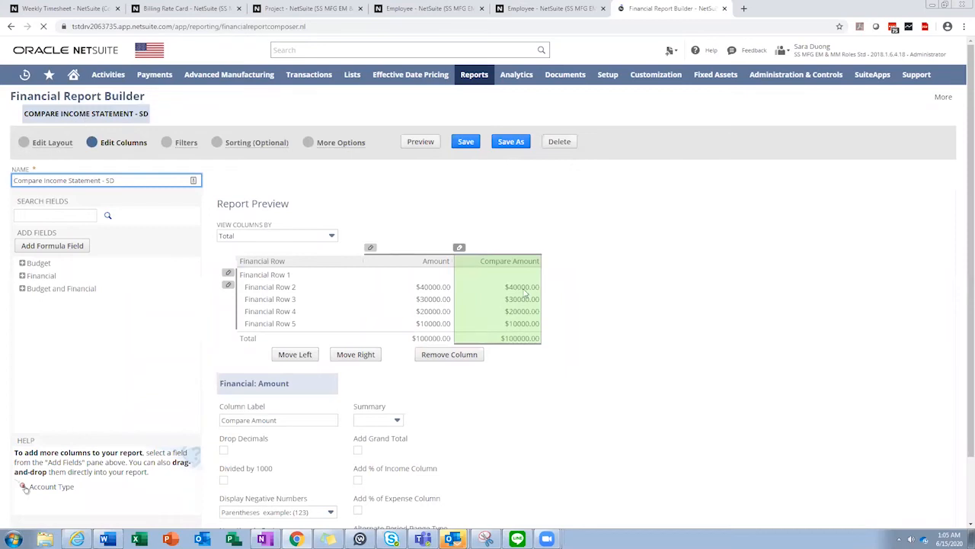
scroll(522, 339, "down", 1)
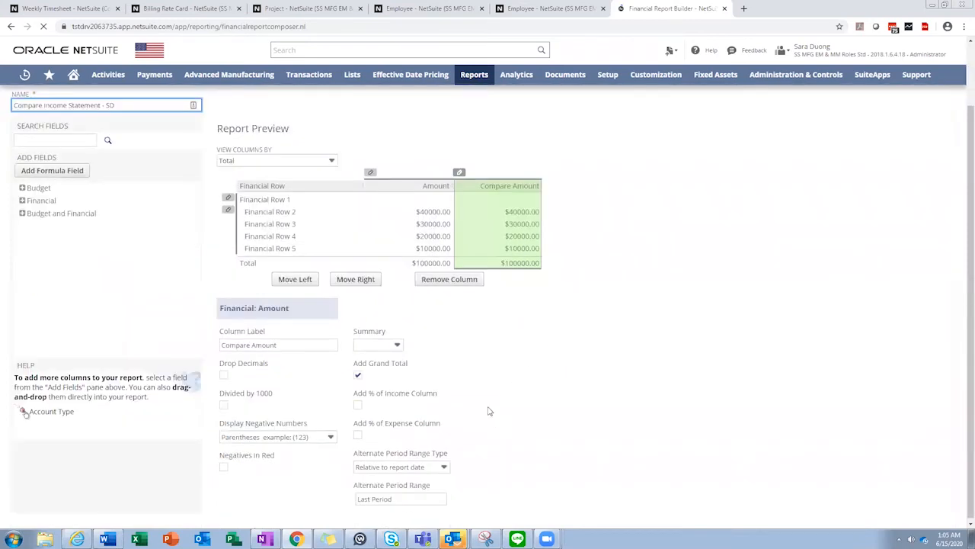
left_click(409, 500)
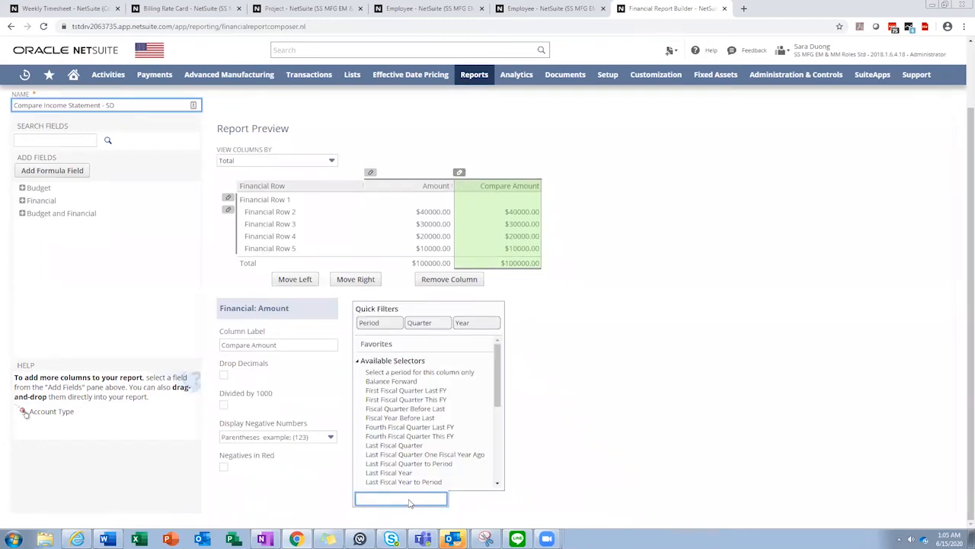
left_click(410, 474)
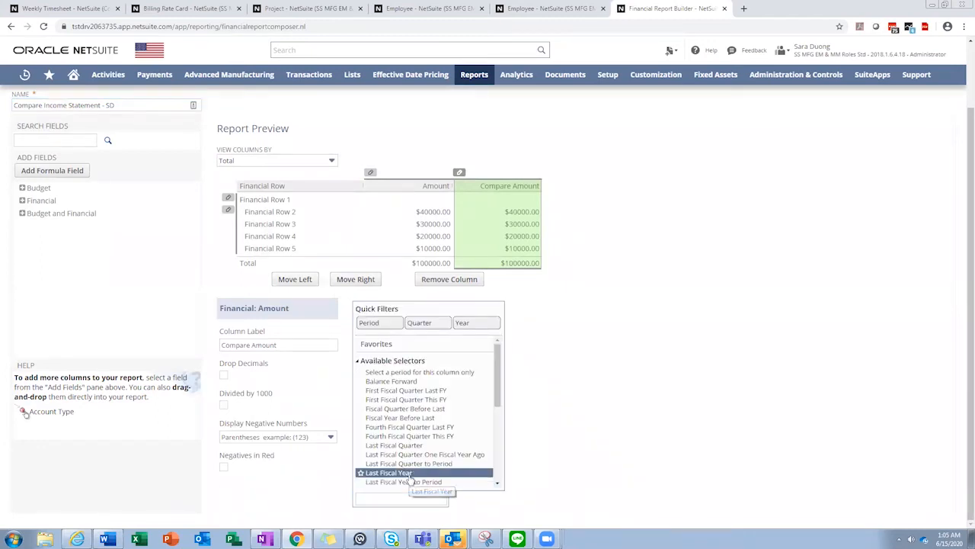
scroll(551, 465, "down", 1)
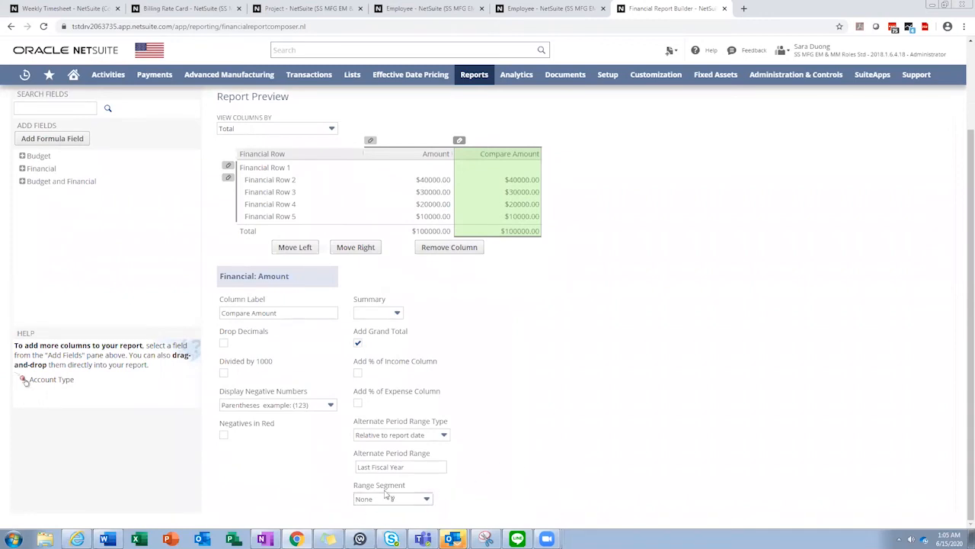
left_click(414, 501)
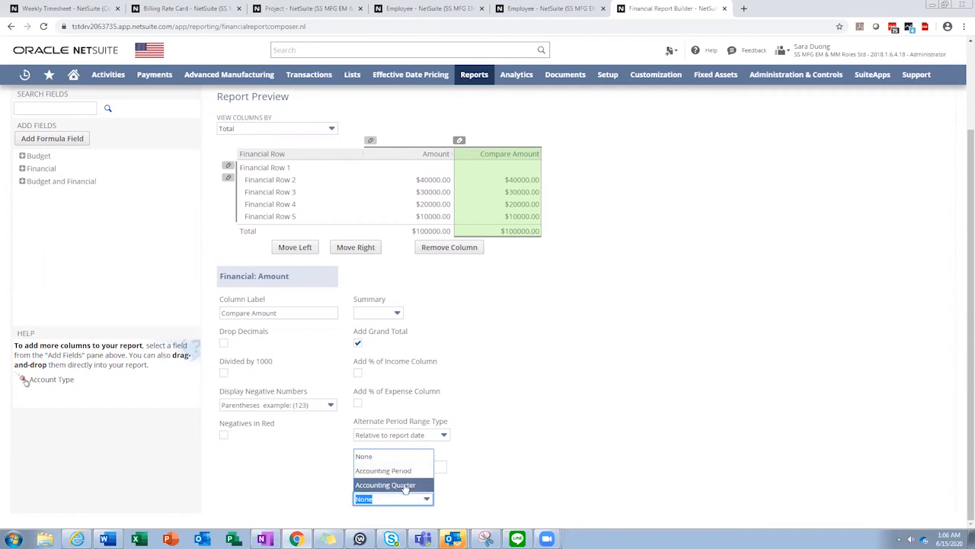
left_click(518, 463)
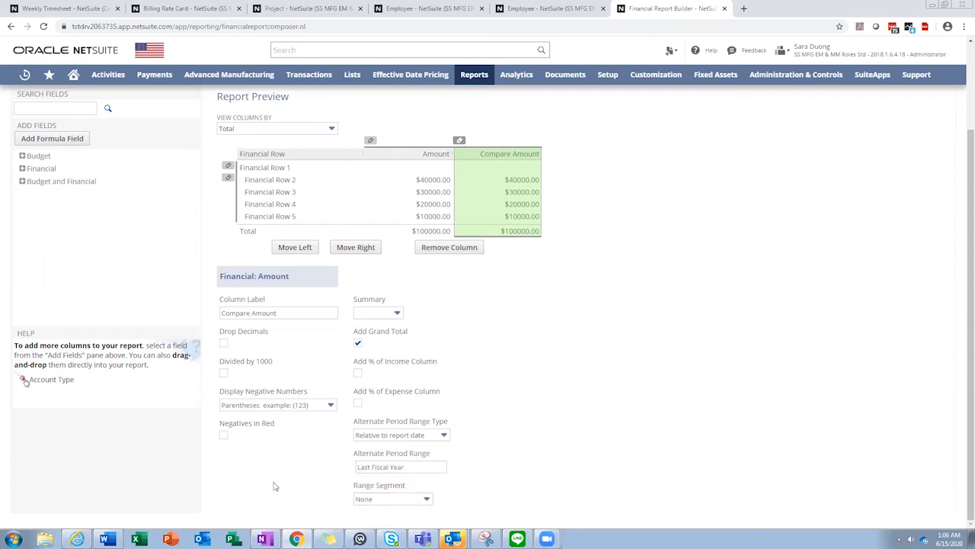
Preview the report again to check the fiscal-year comparison, then go back to customization
scroll(420, 294, "up", 3)
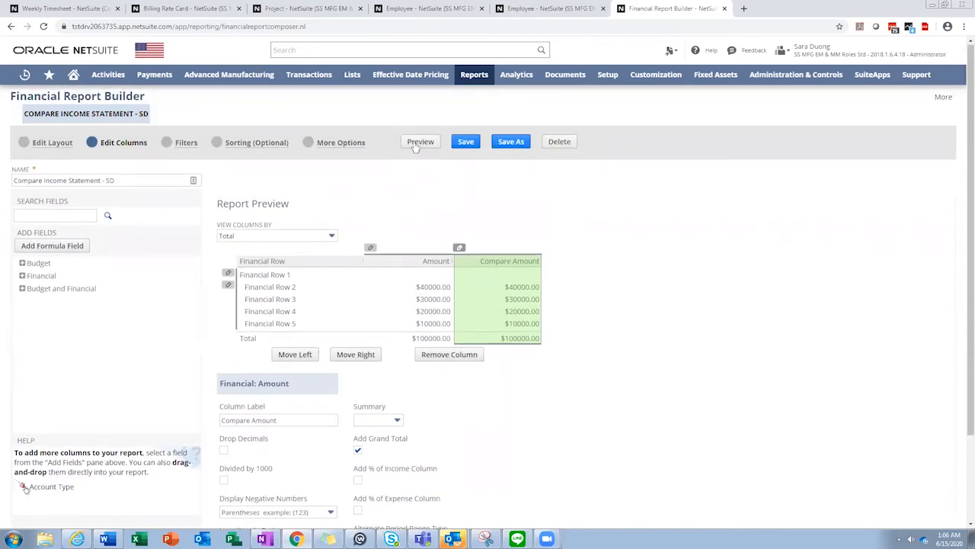
left_click(418, 143)
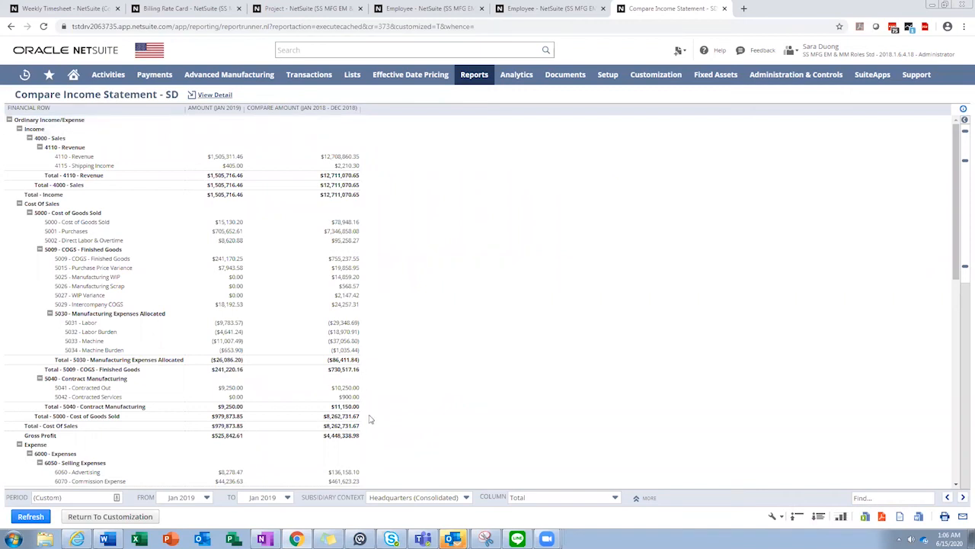
left_click(135, 517)
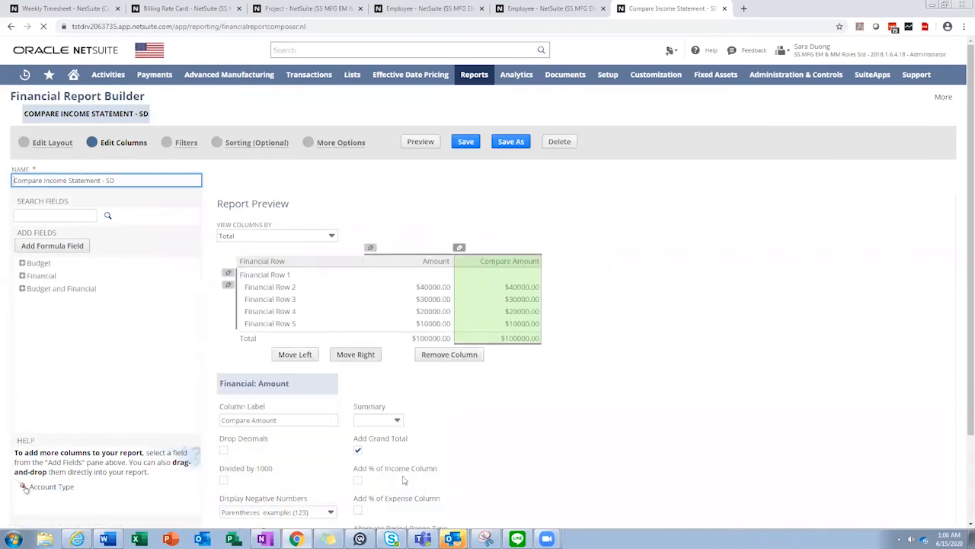
Set the Compare Amount column's range segment to Accounting Period
scroll(396, 457, "down", 2)
left_click(407, 500)
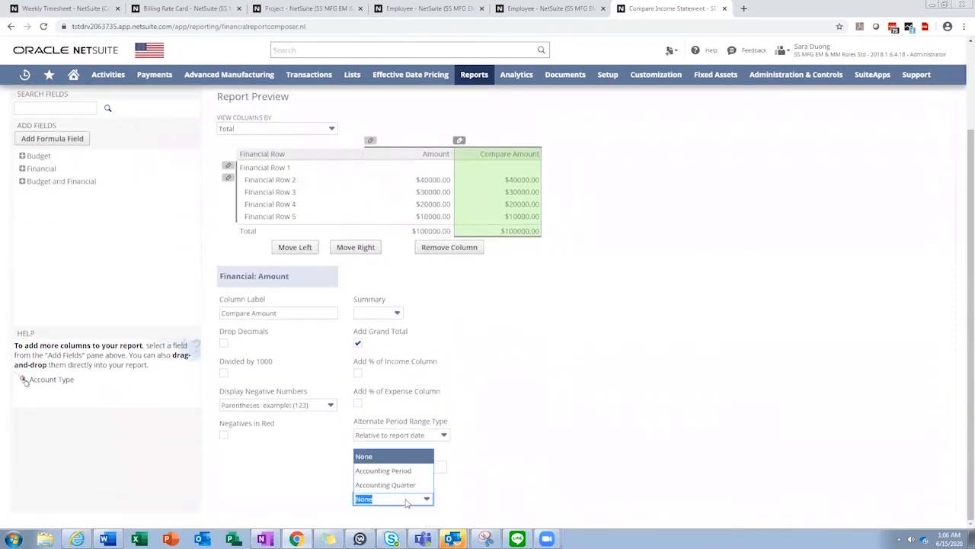
left_click(402, 474)
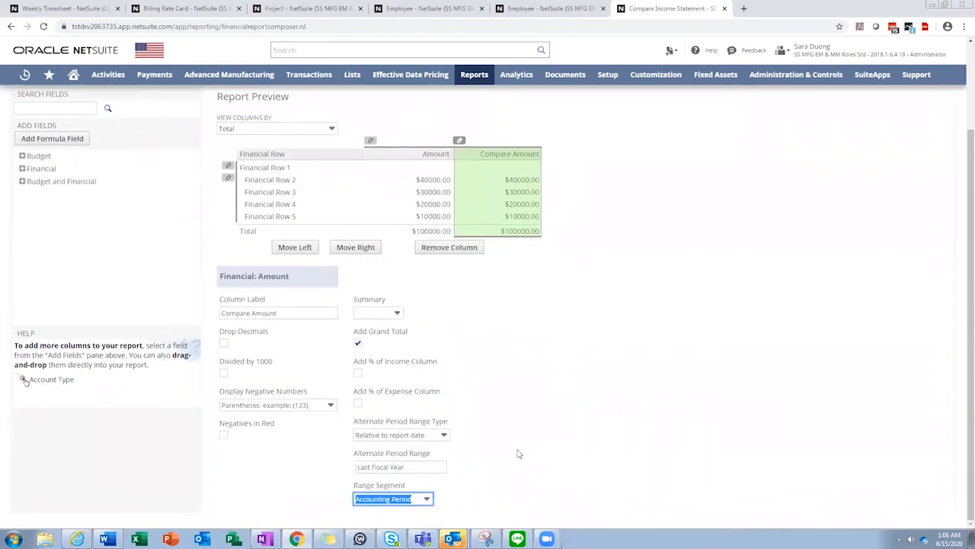
scroll(488, 297, "up", 2)
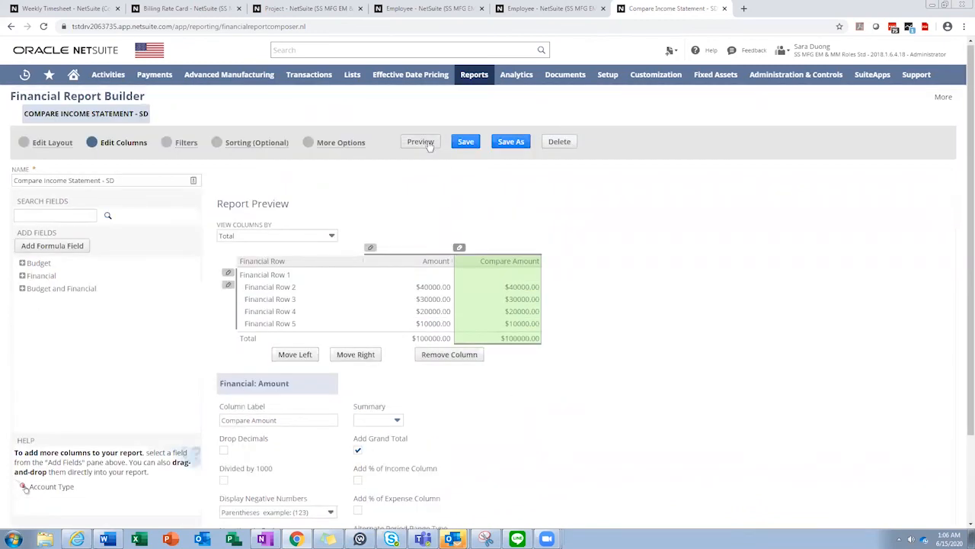